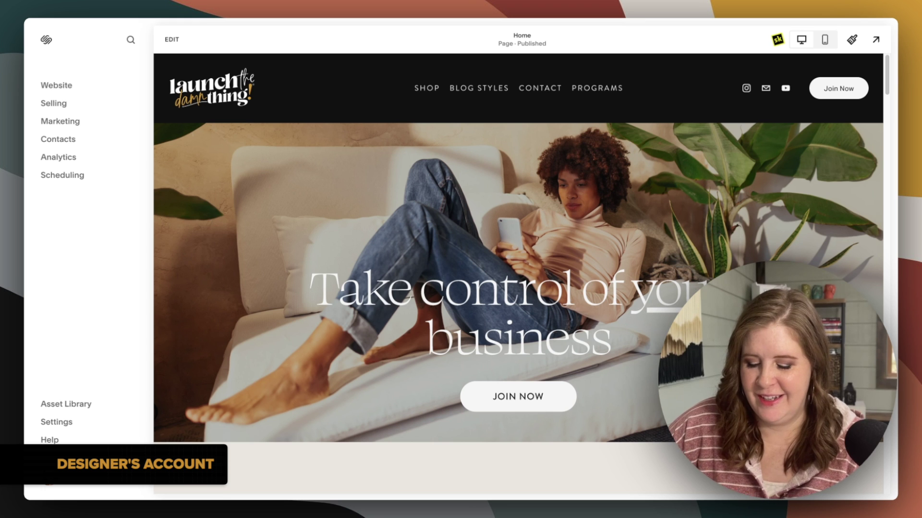
# Step: Search the site's settings for "perm" and open the Permissions settings
pyautogui.press('/')
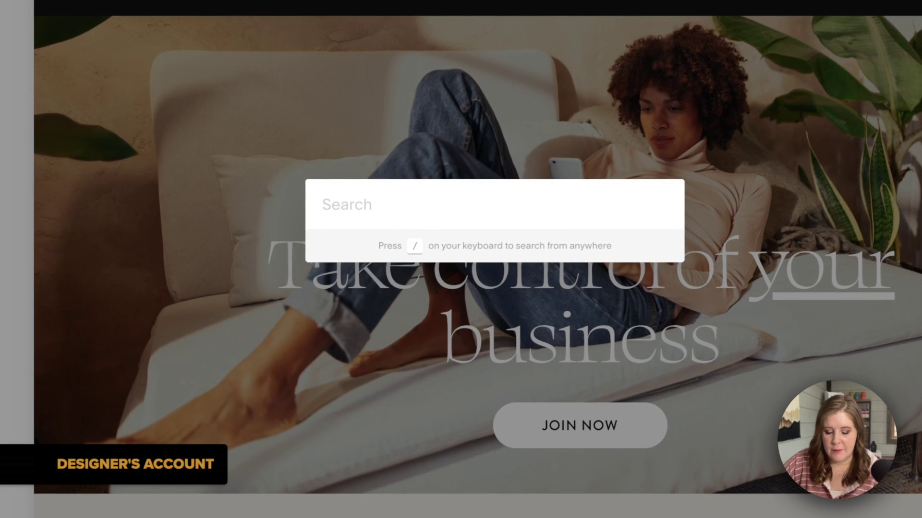
pyautogui.write('perm')
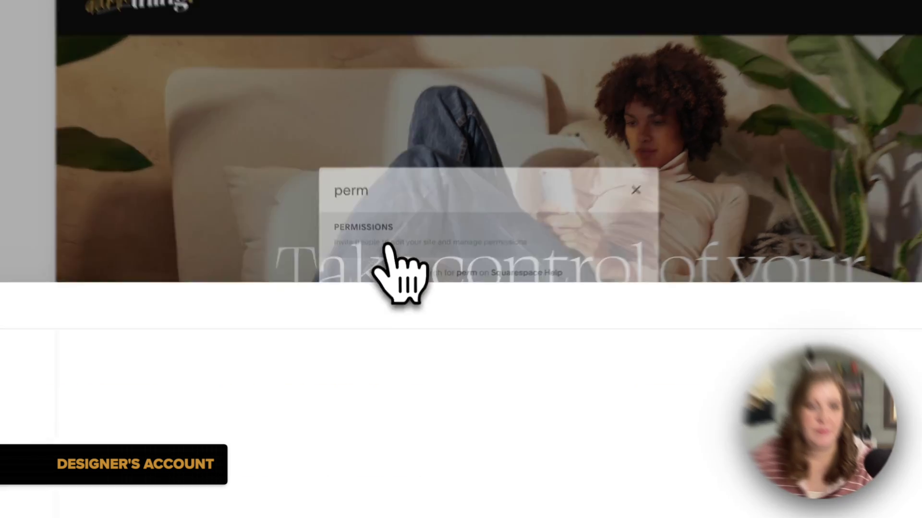
pyautogui.click(411, 245)
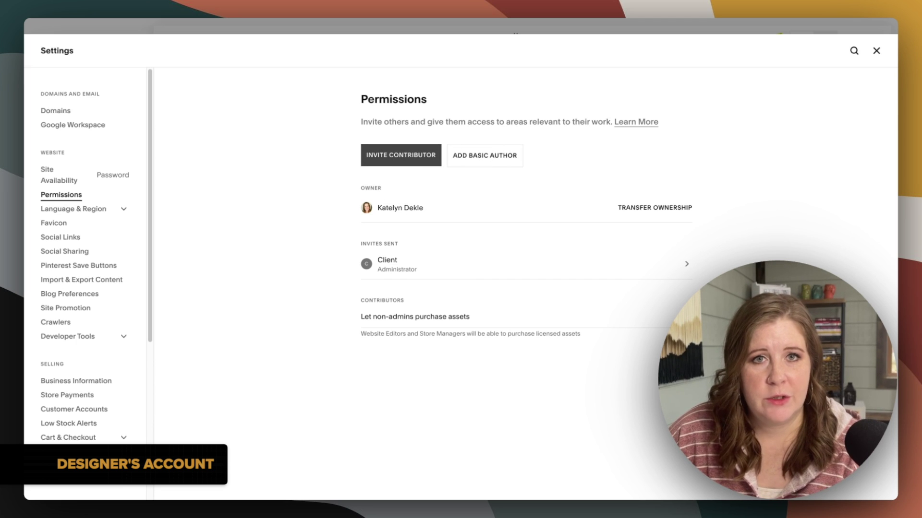
# Step: Start a contributor invitation with the name "Client 2" and enter the contributor's email address
pyautogui.click(398, 156)
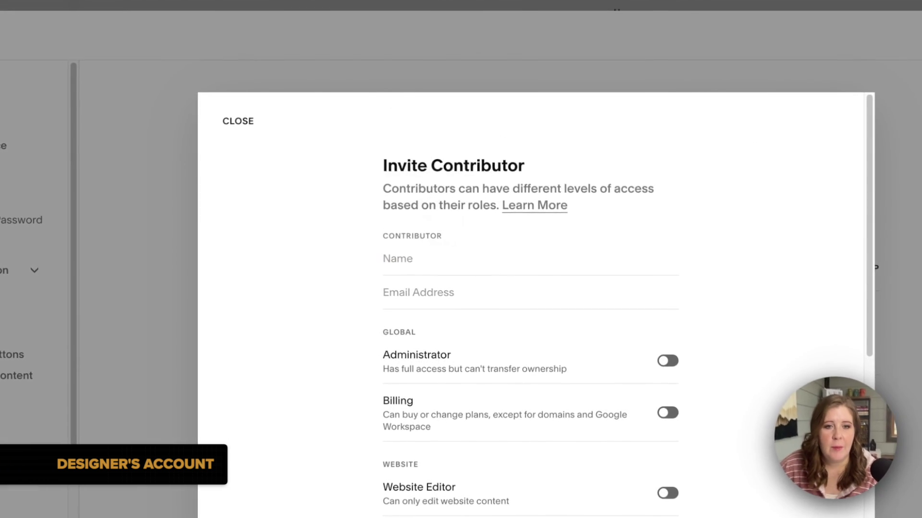
pyautogui.click(394, 264)
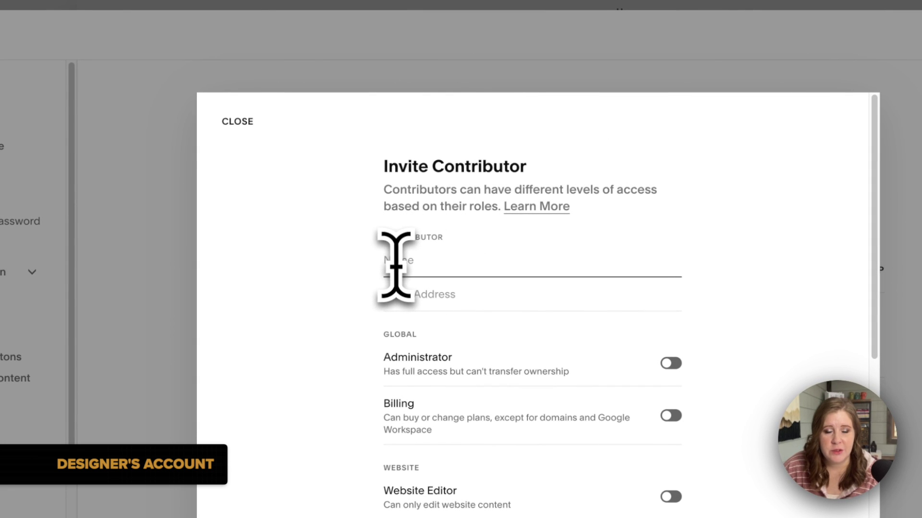
pyautogui.write('Client 2')
pyautogui.press('Tab')
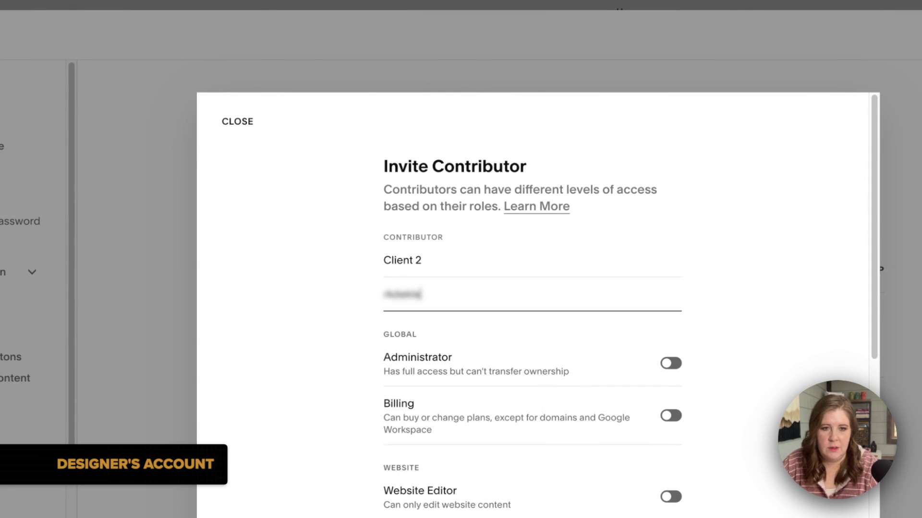
pyautogui.write('@gmail.com')
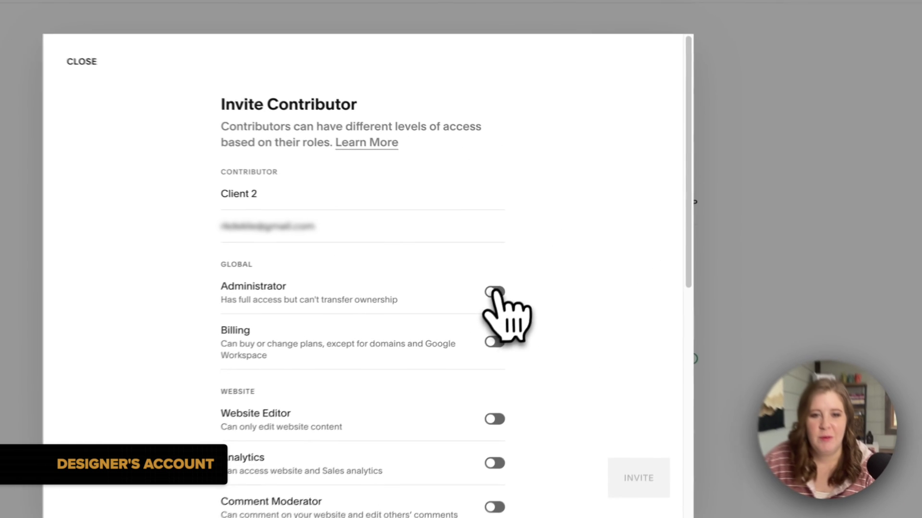
# Step: Grant the invited contributor the Administrator role and send the invitation
pyautogui.click(670, 363)
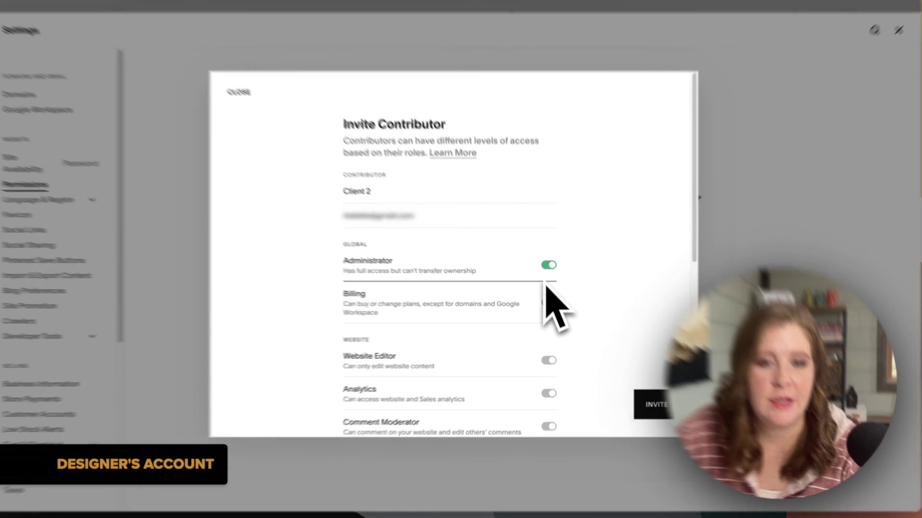
pyautogui.click(549, 270)
pyautogui.click(550, 270)
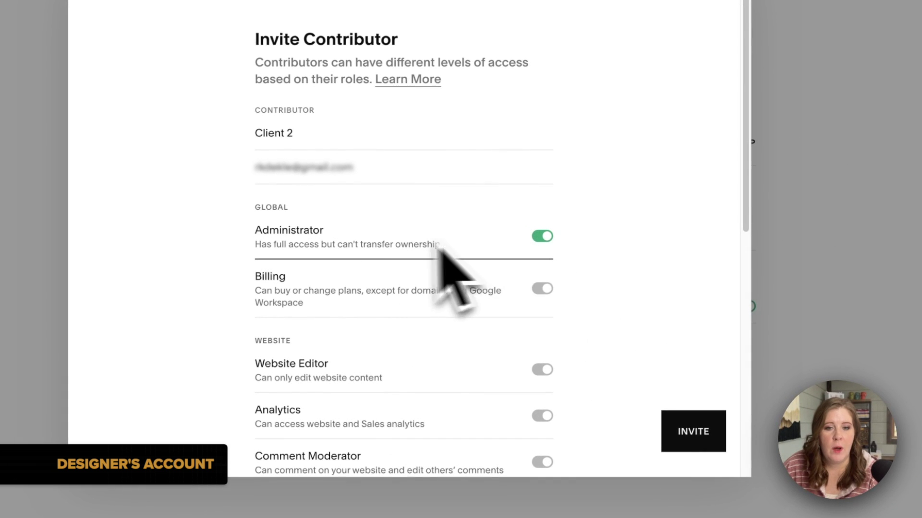
pyautogui.scroll(-5, 528, 274)
pyautogui.scroll(-4, 499, 312)
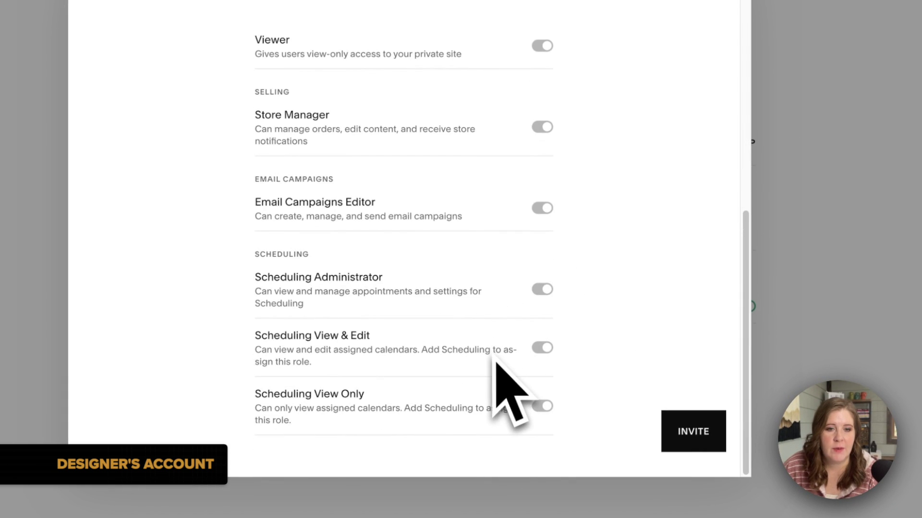
pyautogui.scroll(10, 468, 216)
pyautogui.click(542, 237)
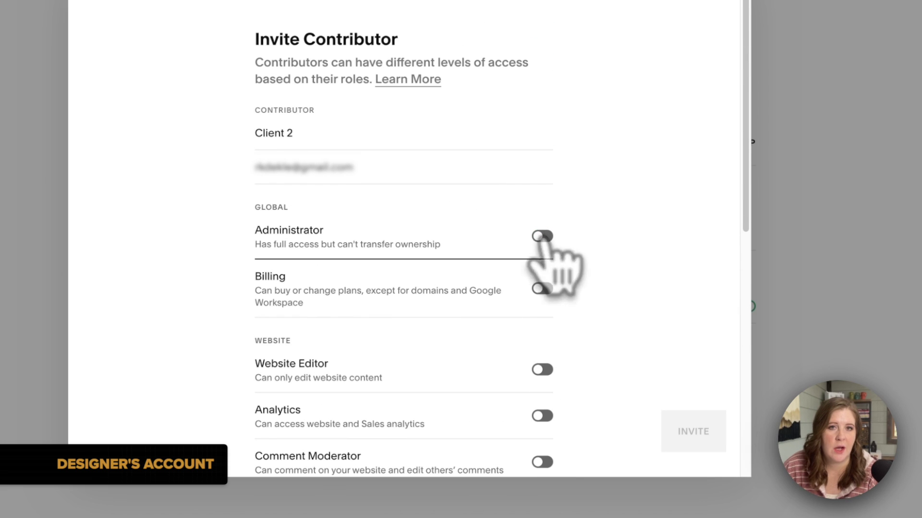
pyautogui.click(541, 237)
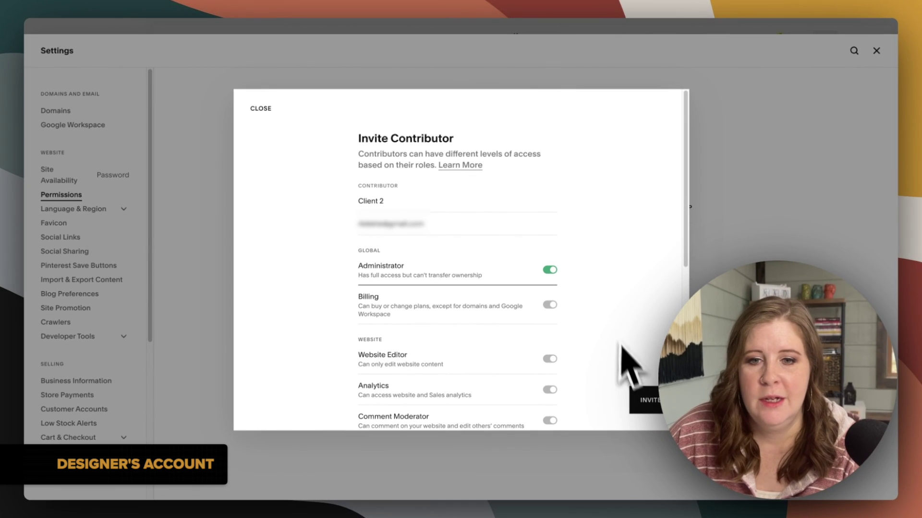
pyautogui.click(648, 407)
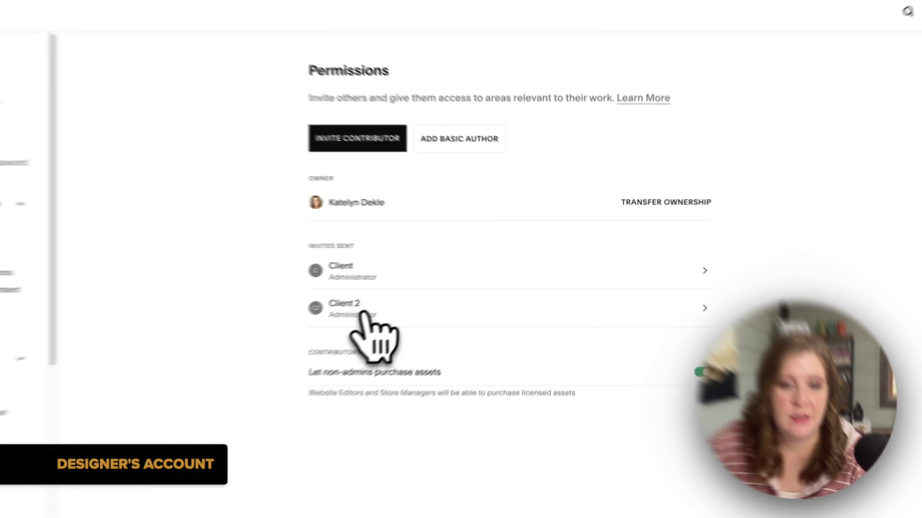
# Step: Open the pending Client 2 invitation, and in the email app read the invitation's subject, greeting and opening text
pyautogui.click(403, 294)
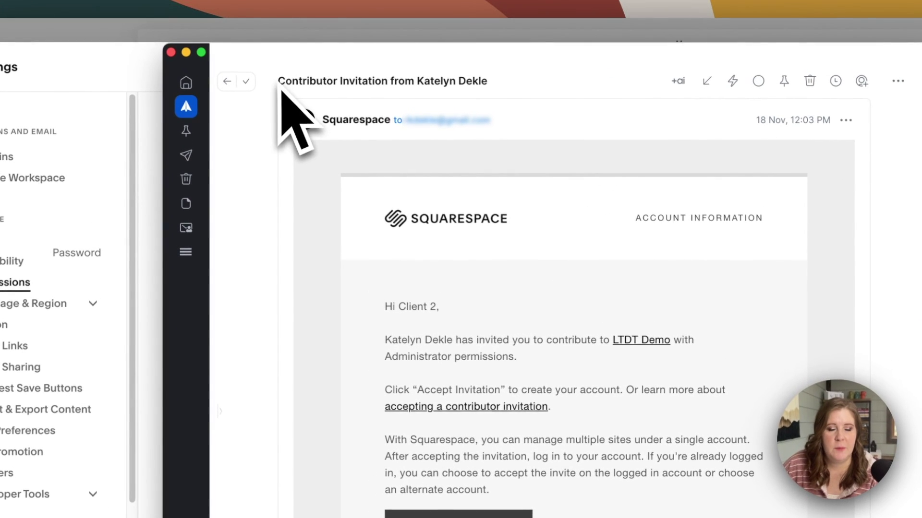
pyautogui.moveTo(298, 80); pyautogui.dragTo(500, 114)
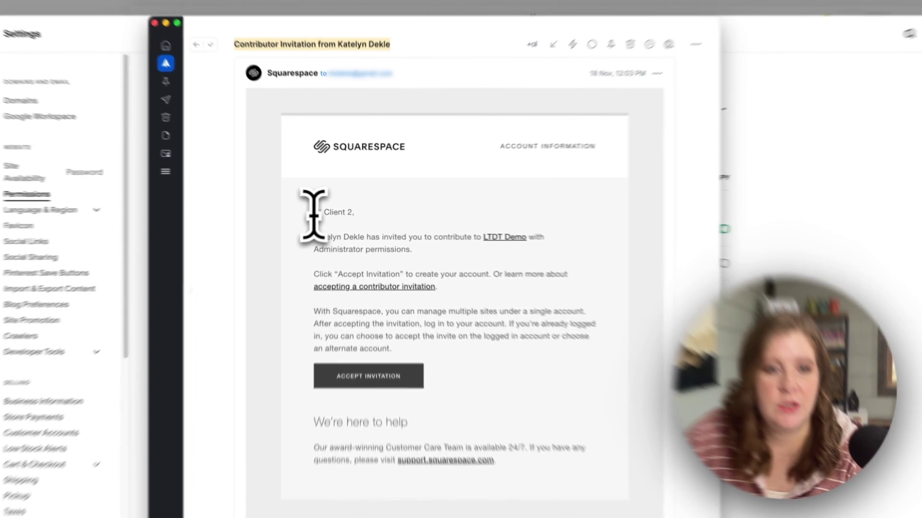
pyautogui.moveTo(316, 212); pyautogui.dragTo(360, 217)
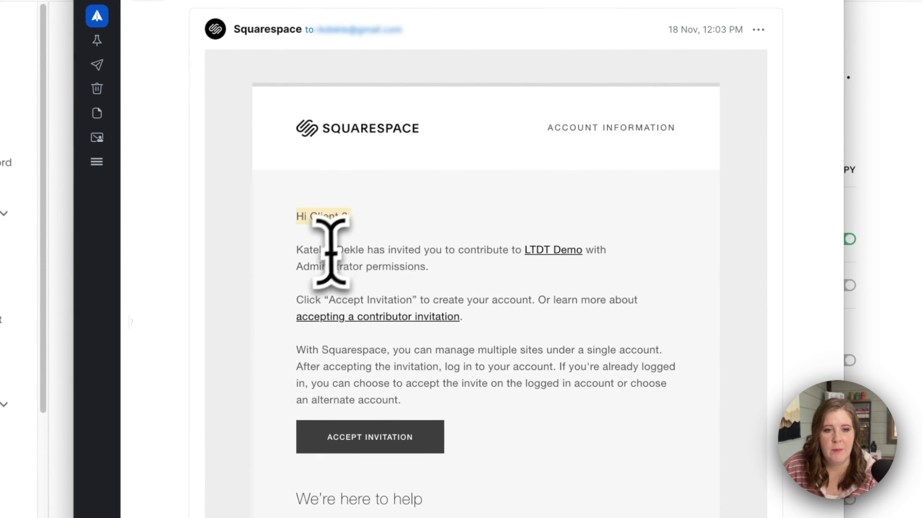
pyautogui.moveTo(303, 250); pyautogui.dragTo(383, 253)
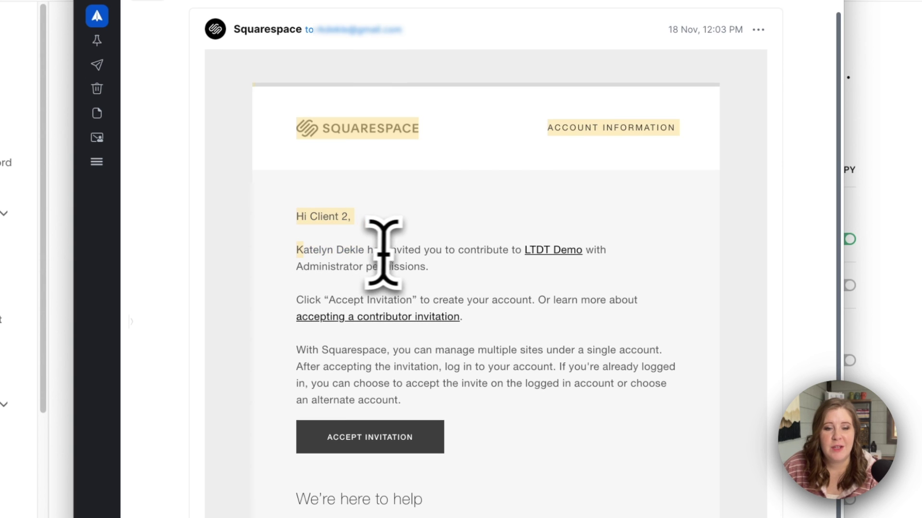
pyautogui.click(432, 251)
pyautogui.moveTo(550, 255)
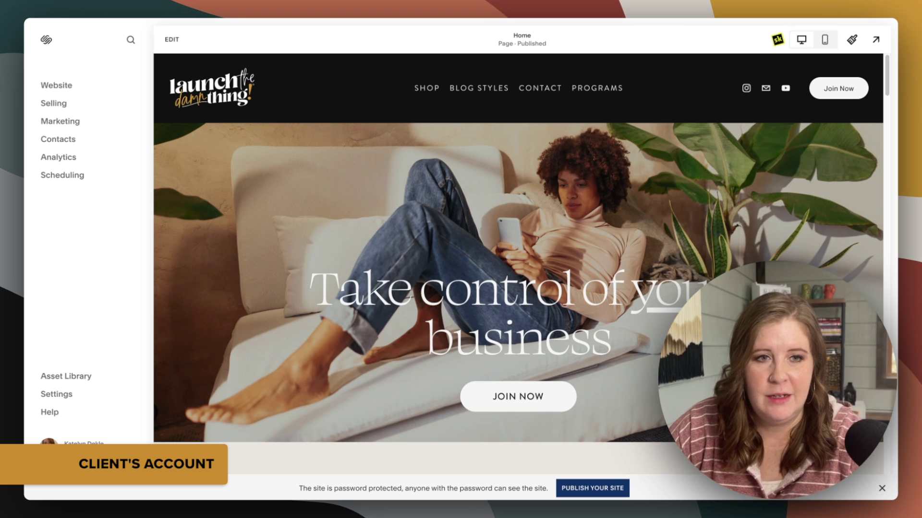
# Step: In the client's account, open the Permissions settings, review the administrator contributor's role details and return to the Permissions overview
pyautogui.hotkey('ctrl', 'k')
pyautogui.write('perm')
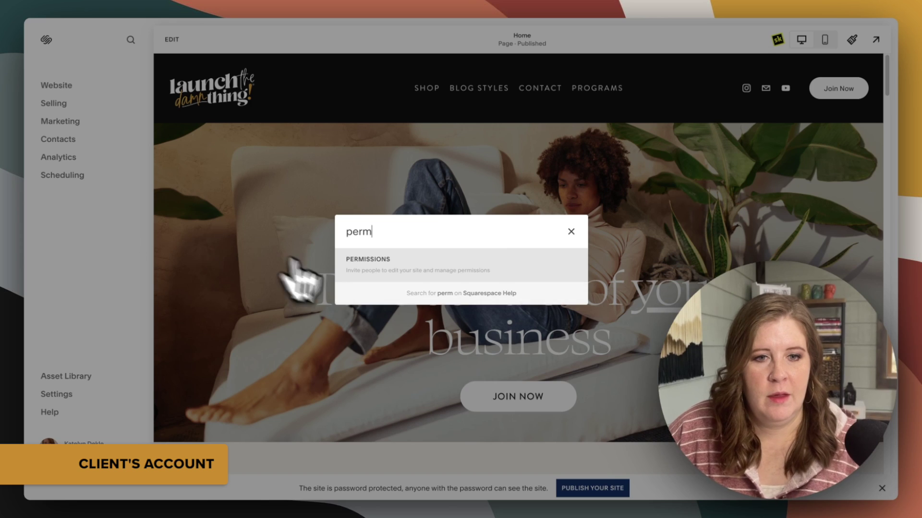
pyautogui.click(365, 259)
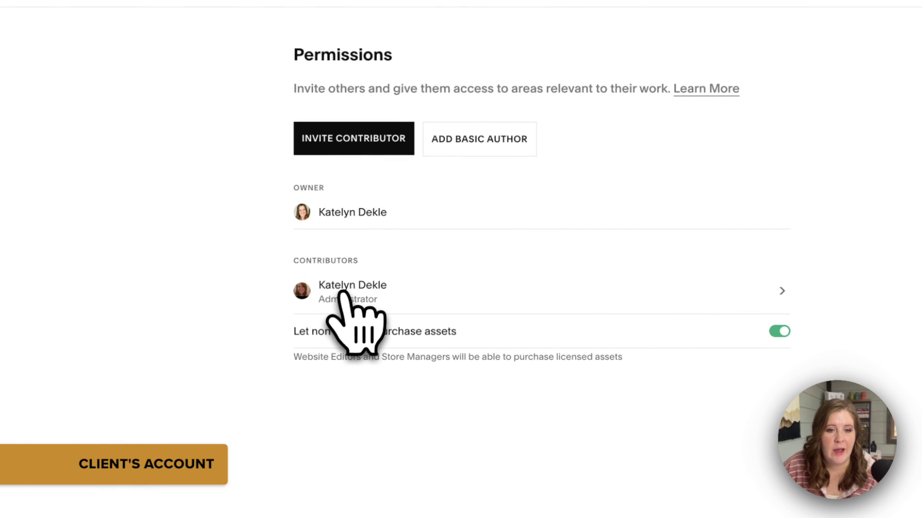
pyautogui.click(354, 289)
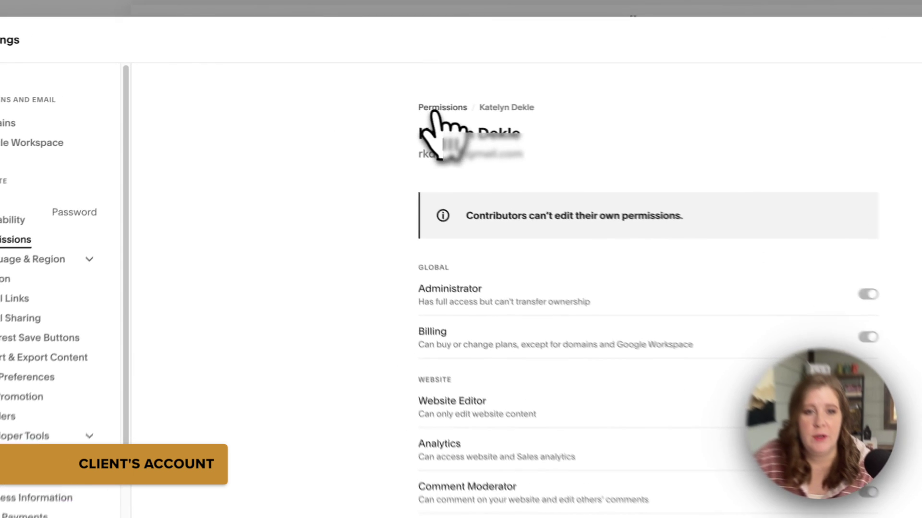
pyautogui.click(378, 99)
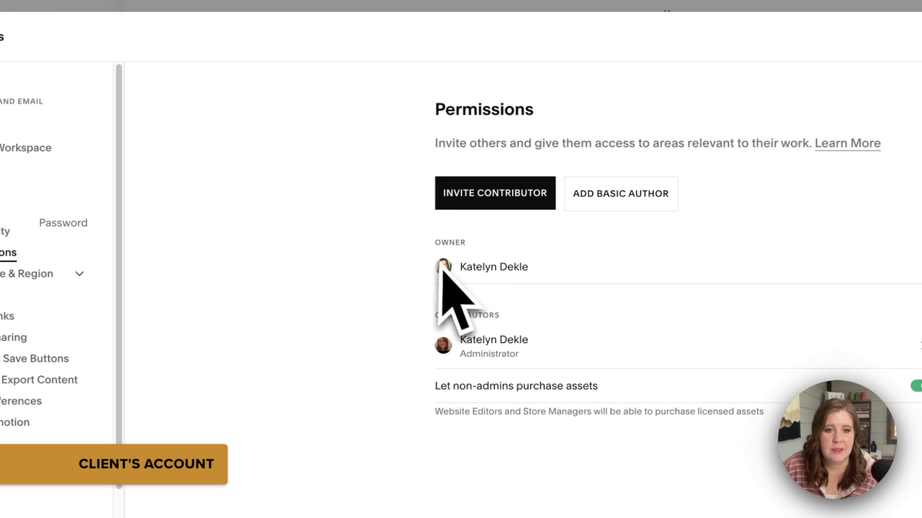
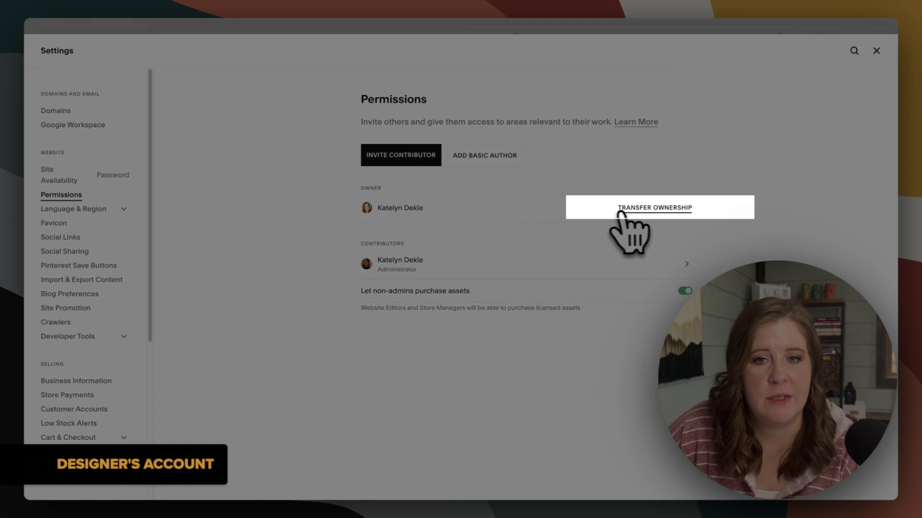
# Step: From the designer's account, transfer site ownership to the client contributor, verifying with the account password and confirming the transfer
pyautogui.click(638, 211)
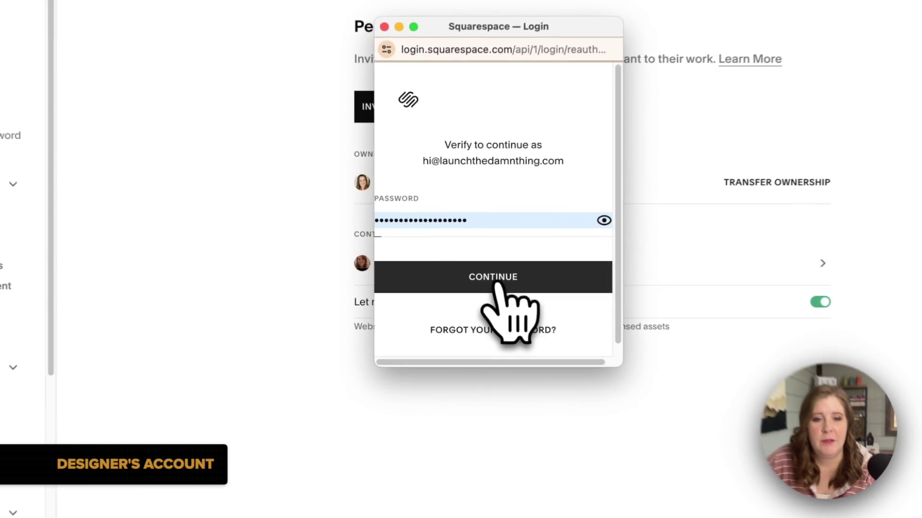
pyautogui.click(453, 274)
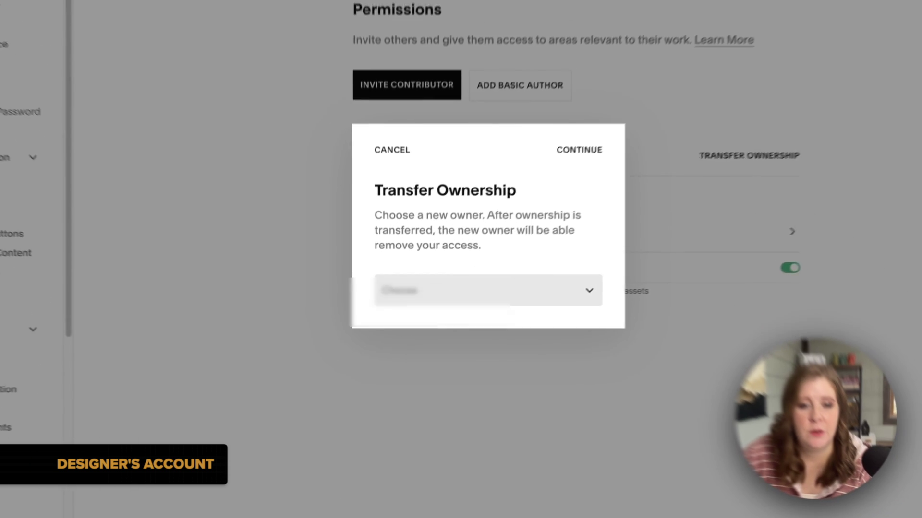
pyautogui.click(417, 310)
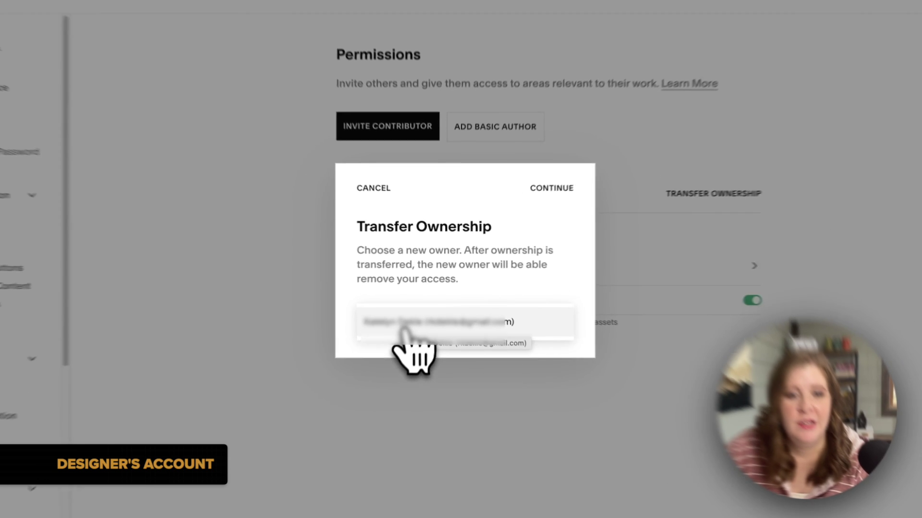
pyautogui.click(413, 313)
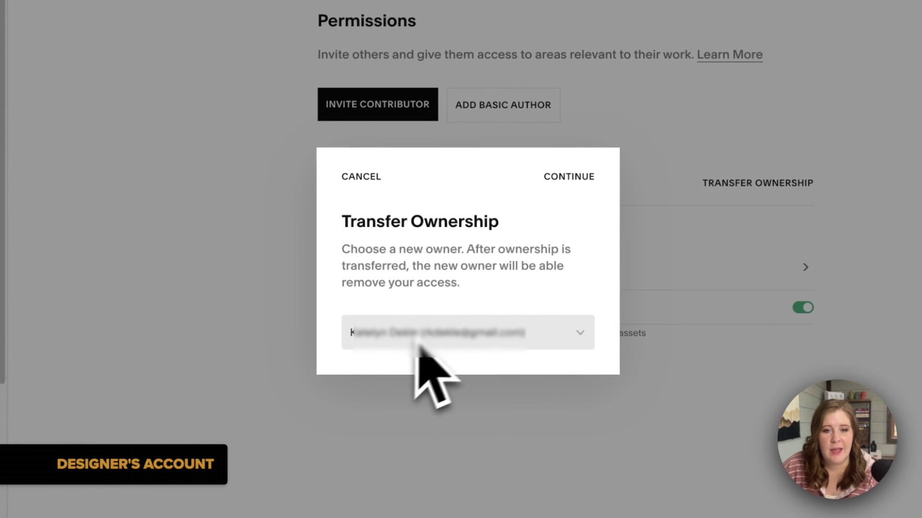
pyautogui.click(566, 190)
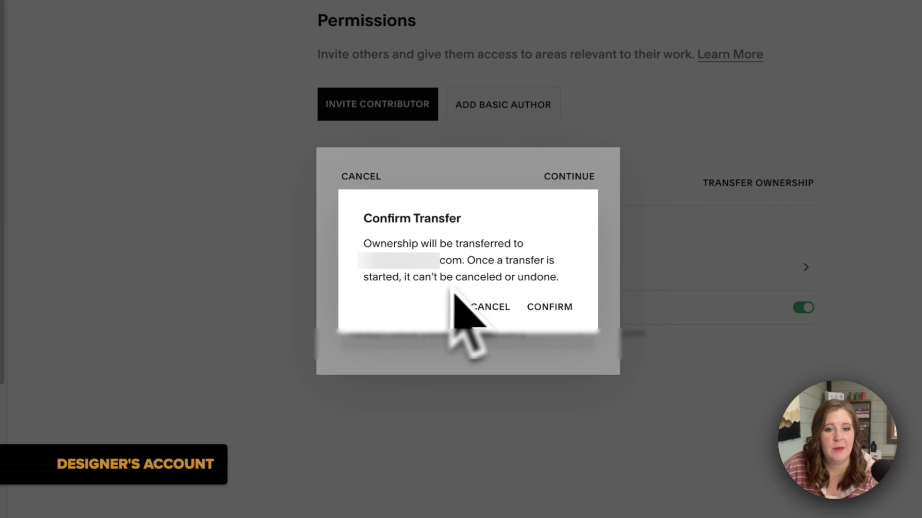
pyautogui.click(550, 308)
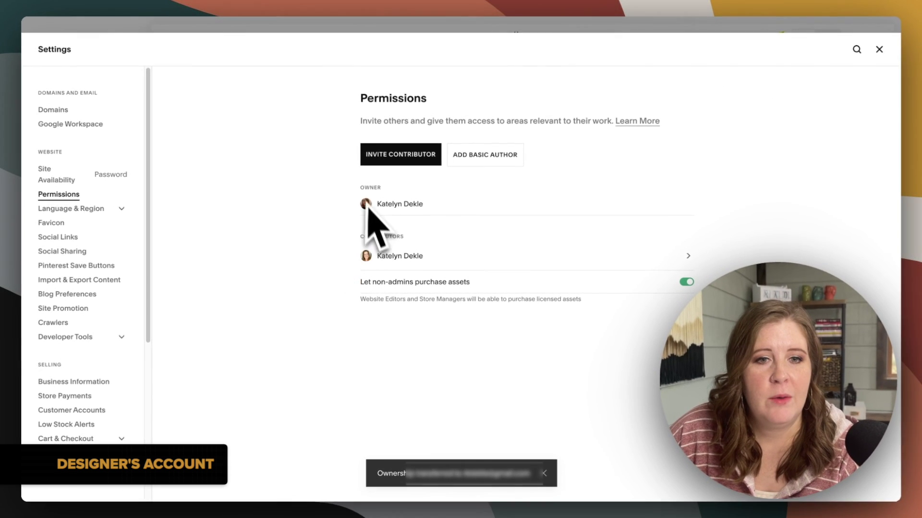
# Step: Check who is listed as the site's owner and as its contributor in the Permissions settings
pyautogui.moveTo(360, 192); pyautogui.dragTo(403, 207)
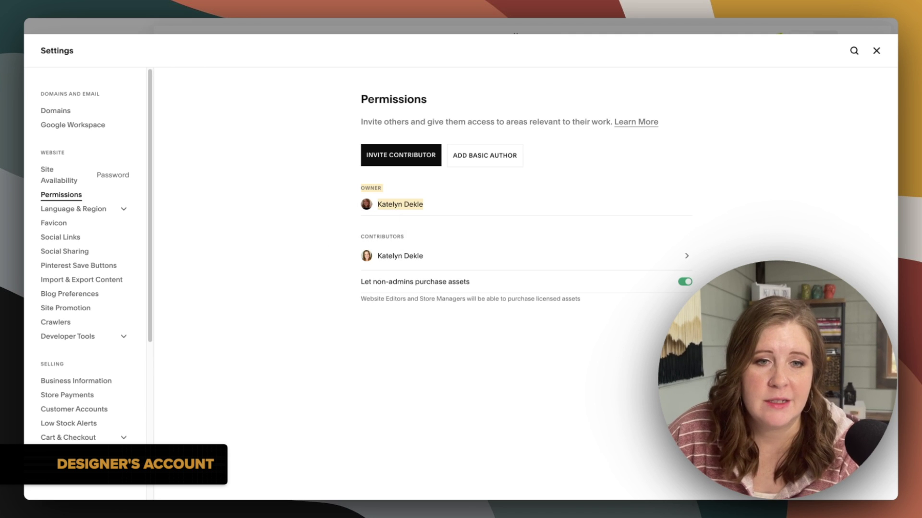
pyautogui.doubleClick(382, 237)
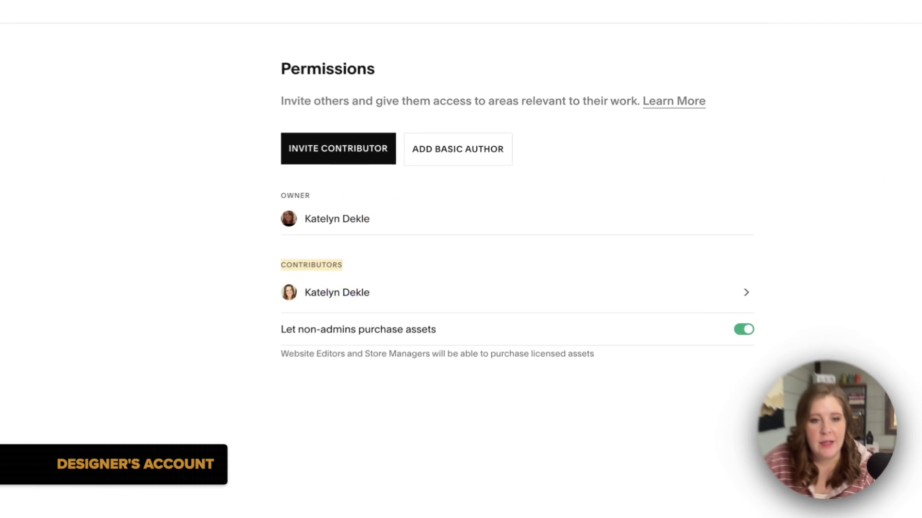
pyautogui.keyDown('shift'); pyautogui.click(369, 295); pyautogui.keyUp('shift')
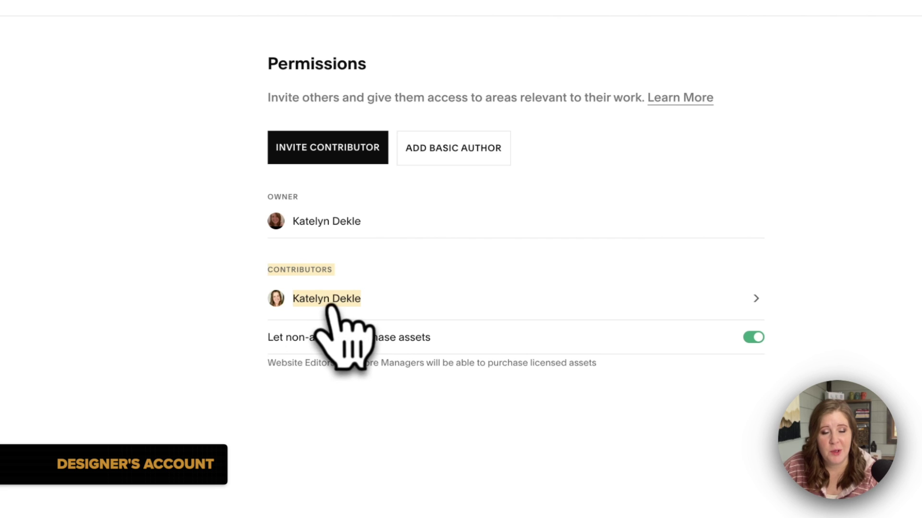
pyautogui.click(364, 303)
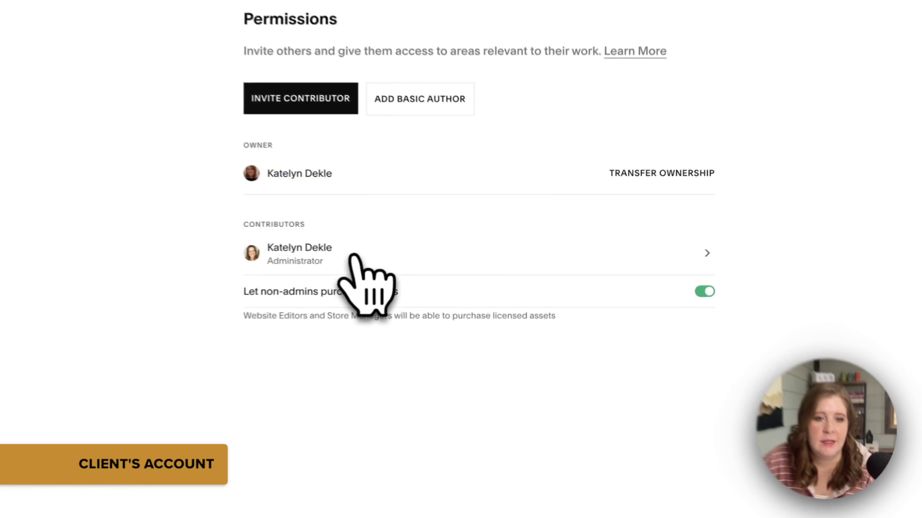
# Step: In the client's account, open the designer's contributor details, turn off the Administrator permission and review the options for removing permissions or the contributor
pyautogui.click(435, 267)
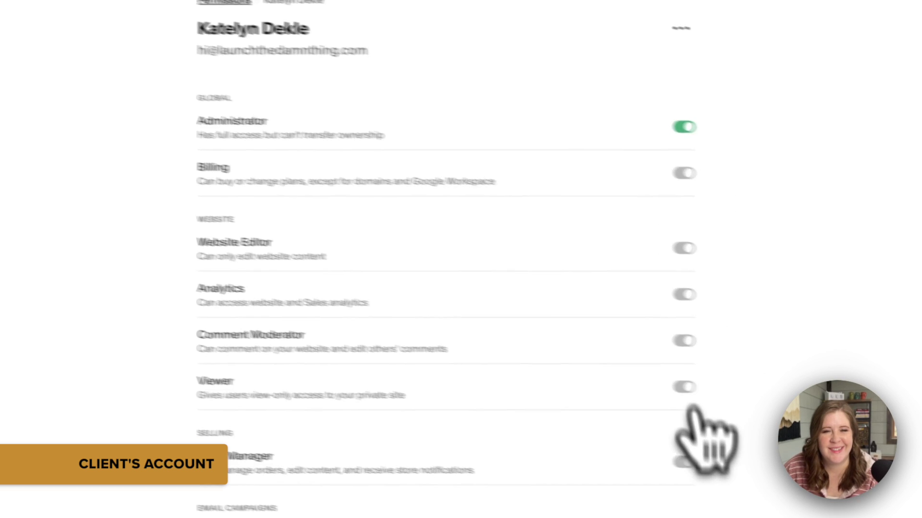
pyautogui.click(684, 127)
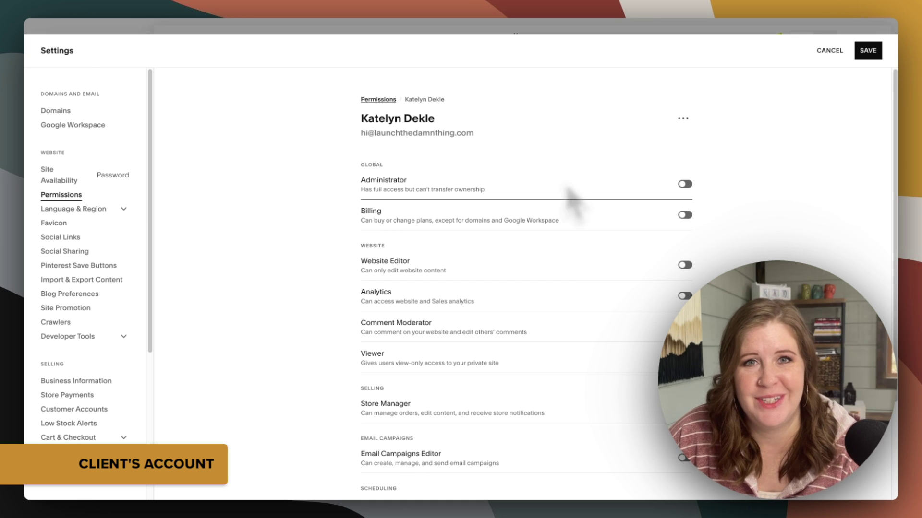
pyautogui.click(682, 119)
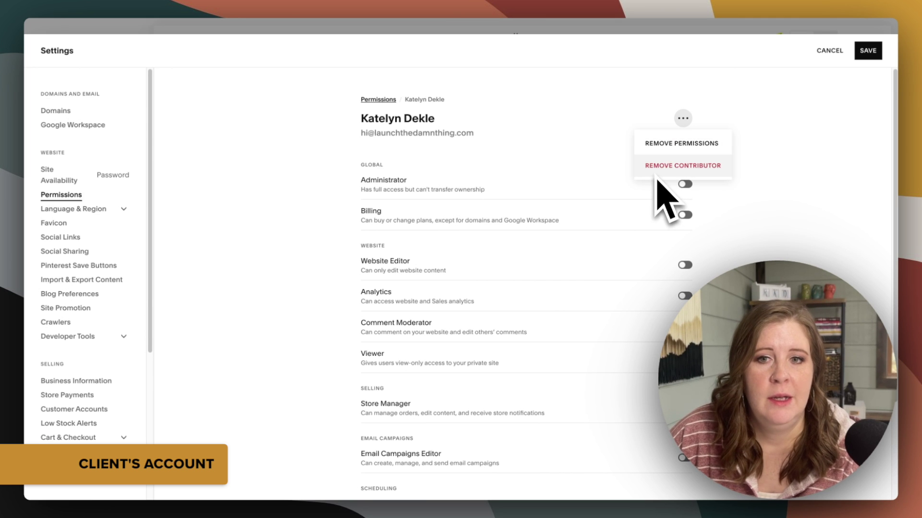
pyautogui.click(607, 164)
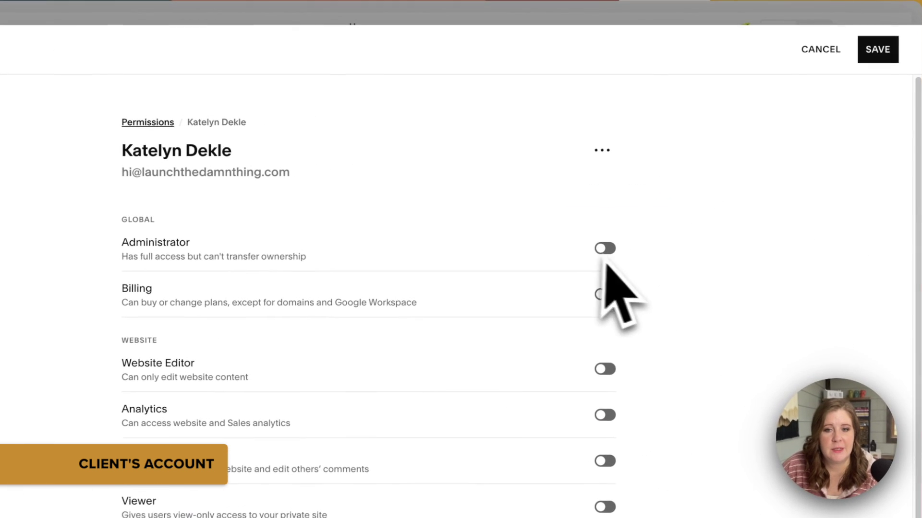
pyautogui.click(685, 184)
pyautogui.click(600, 152)
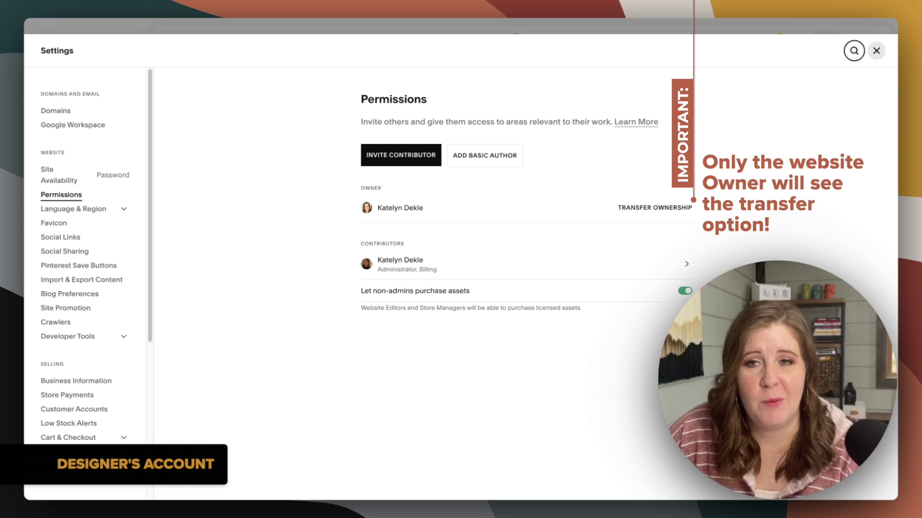
# Step: In the designer's account, close the site settings and review the project options on the dashboard for removing oneself from a site
pyautogui.click(876, 50)
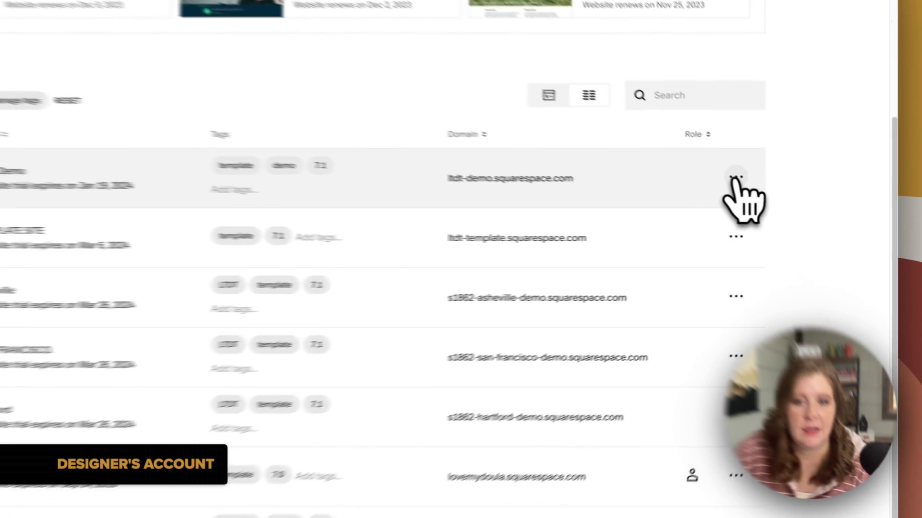
pyautogui.click(774, 195)
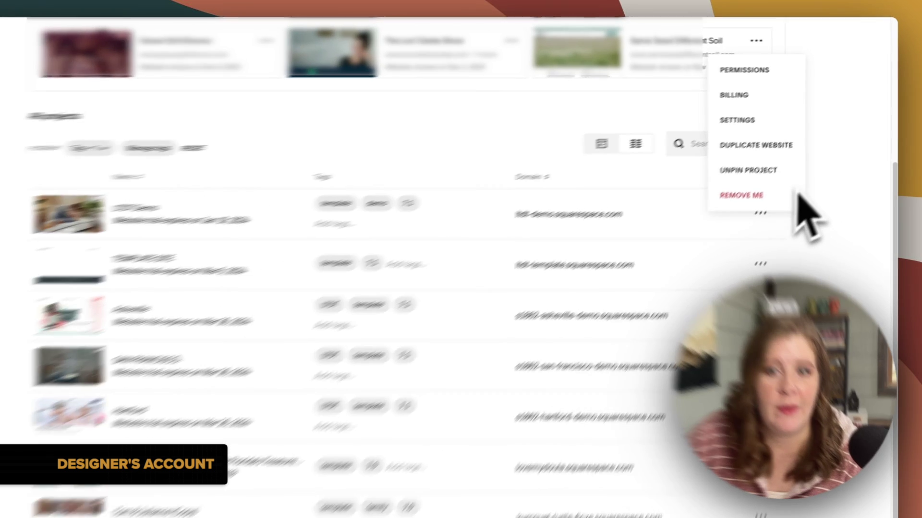
pyautogui.click(801, 204)
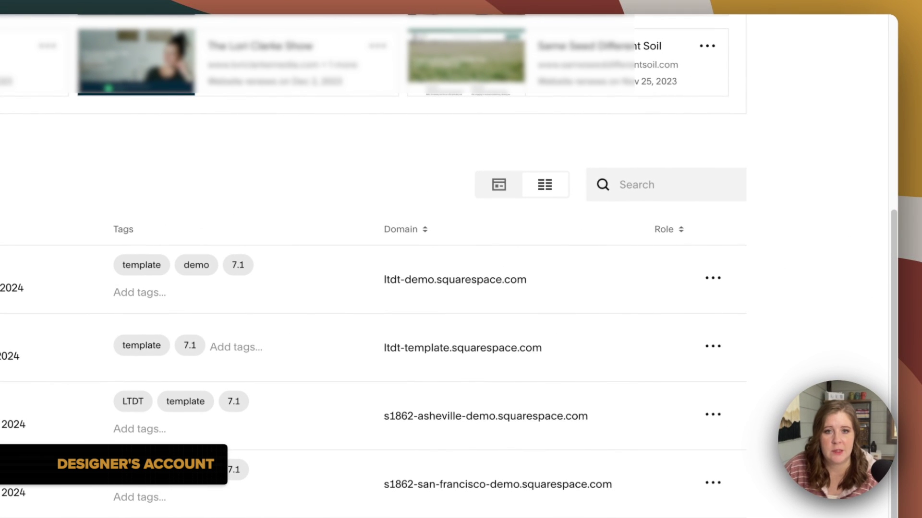